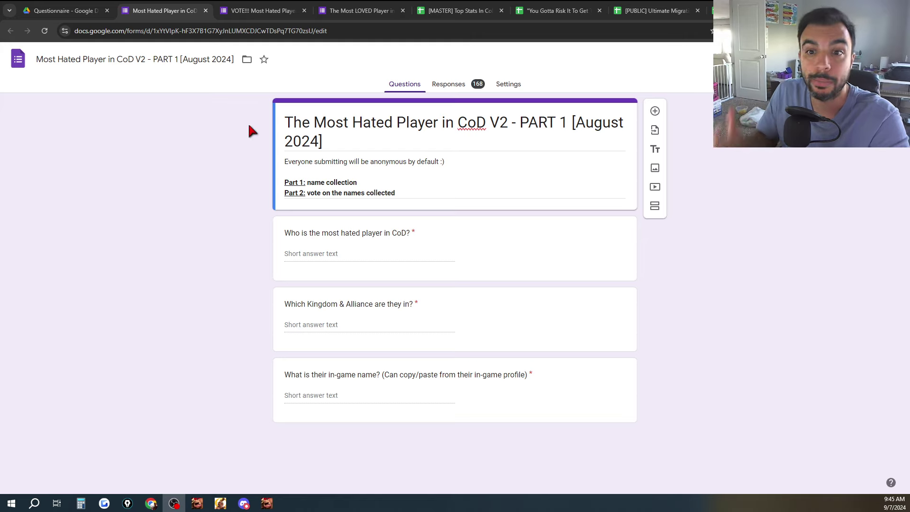
Switch to the 'VOTE!!! Most Hated Player in CoD - PART 2' form tab
click(263, 10)
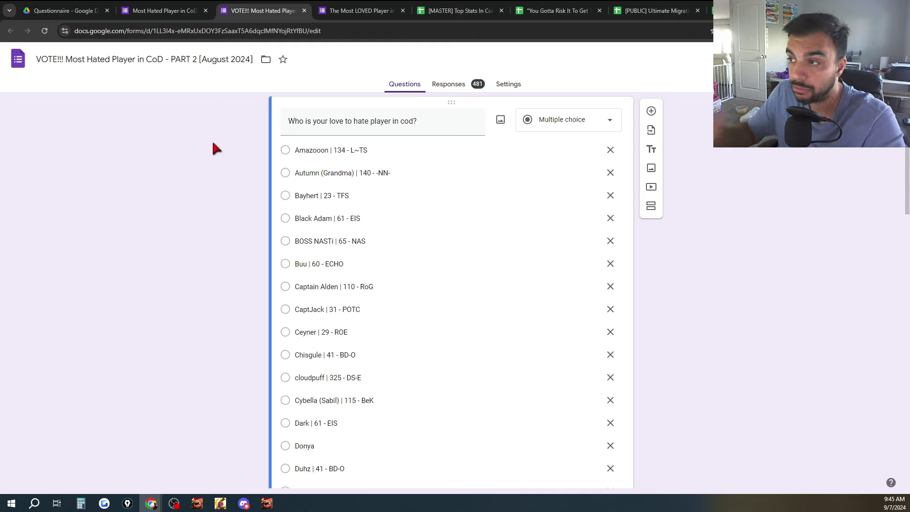
Bring up the live 'Most LOVED Player in CoD - PART 1' form in respondent view
click(360, 10)
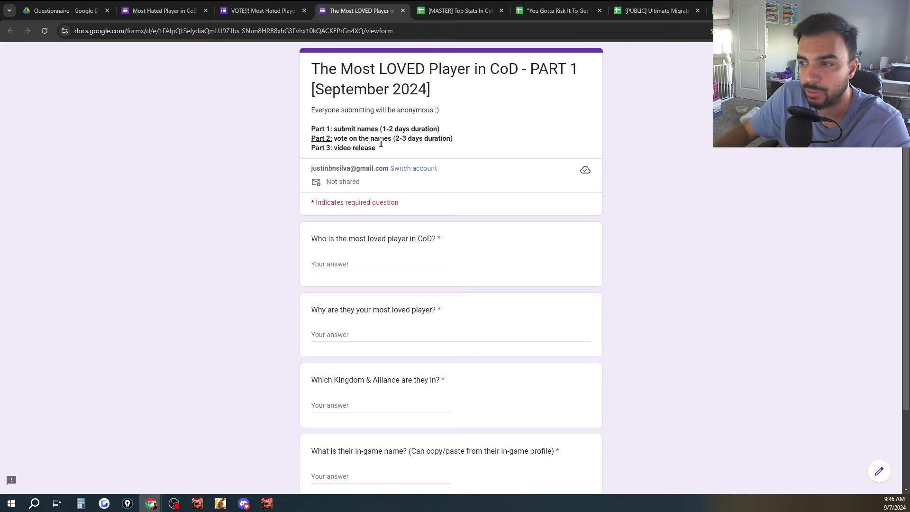
scroll(276, 217, down, 1)
scroll(272, 207, down, 1)
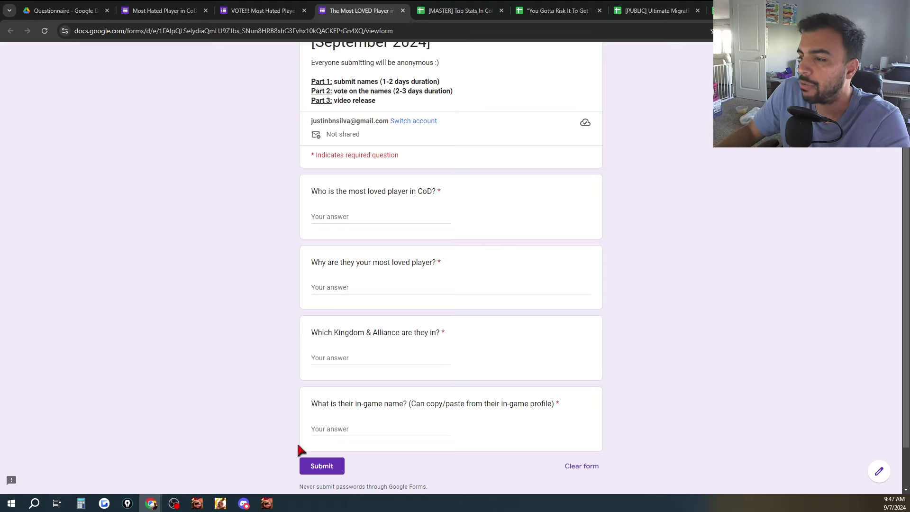
Switch to Discord, then collapse and re-expand the Call of Dragons + Jumping category
click(243, 504)
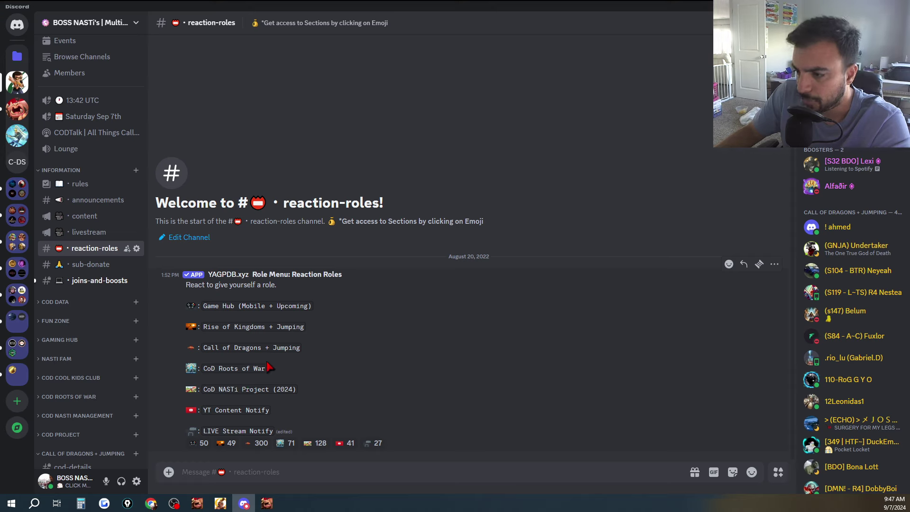
mouse_move(261, 444)
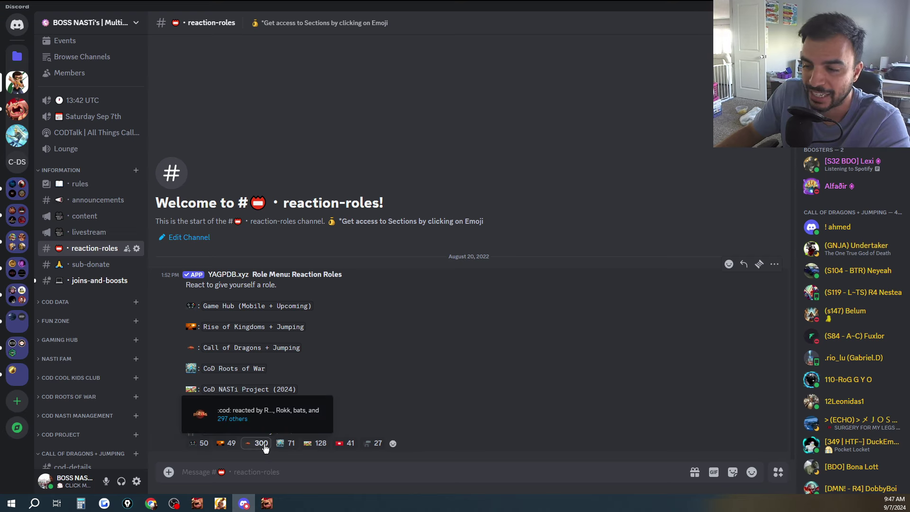
scroll(87, 296, down, 3)
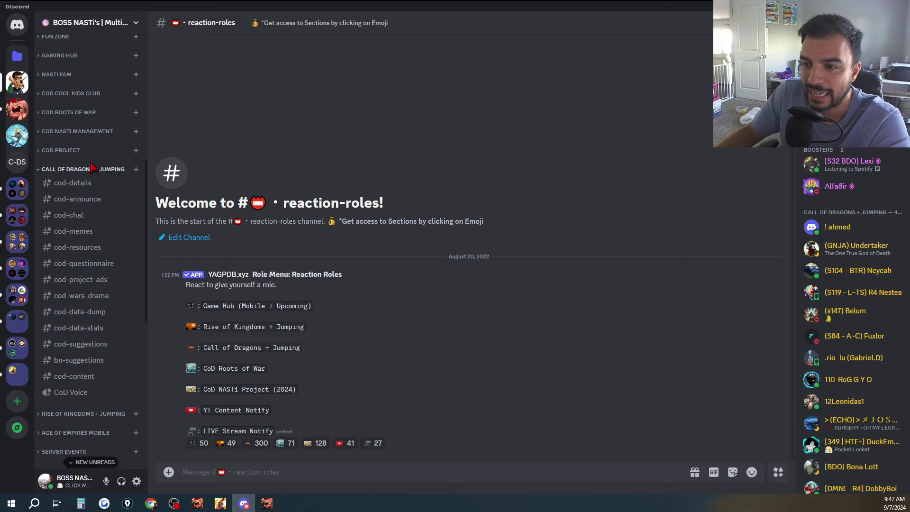
click(89, 171)
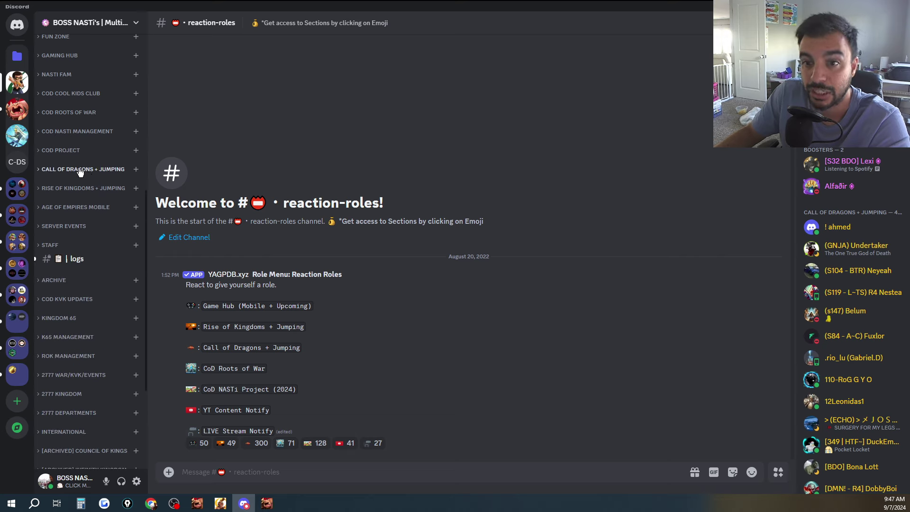
click(79, 171)
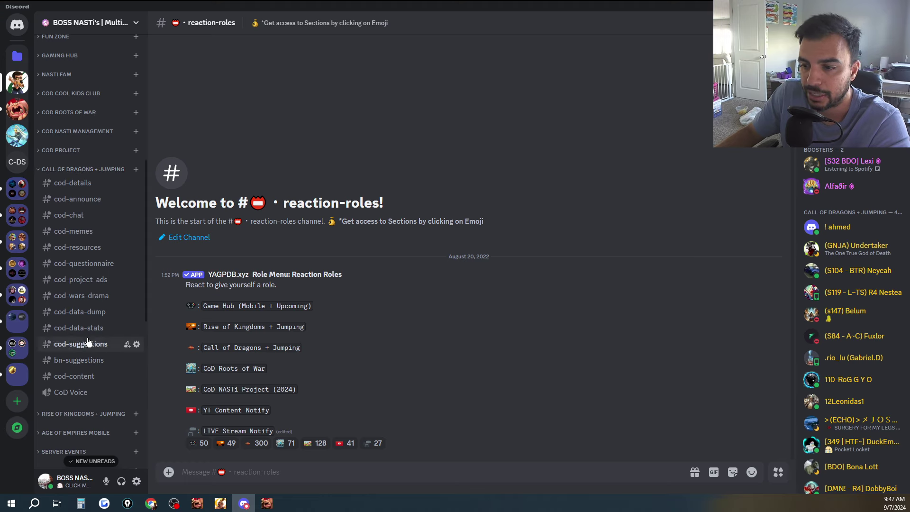
Open the cod-questionnaire channel to read the Most LOVED Player announcement
click(80, 265)
scroll(323, 286, down, 3)
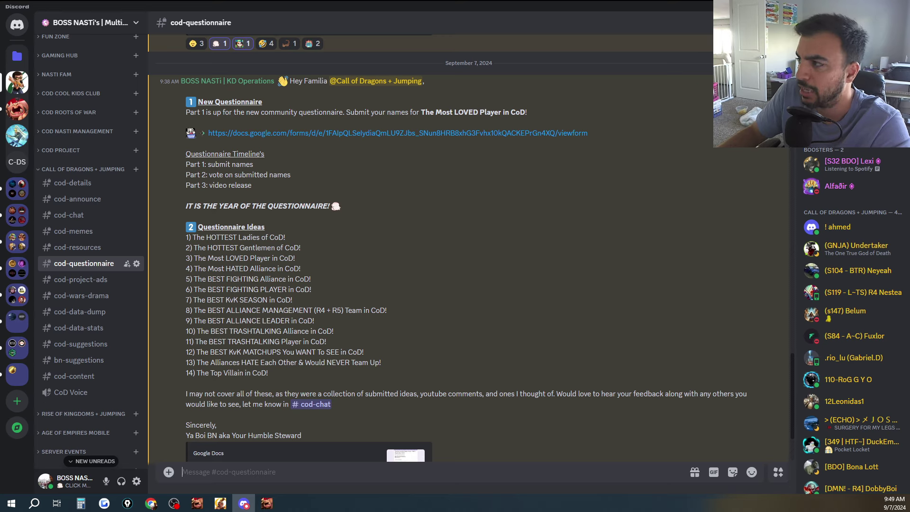
Add 'That' to idea 13 and save, then select and deselect idea 14's text
key(Up)
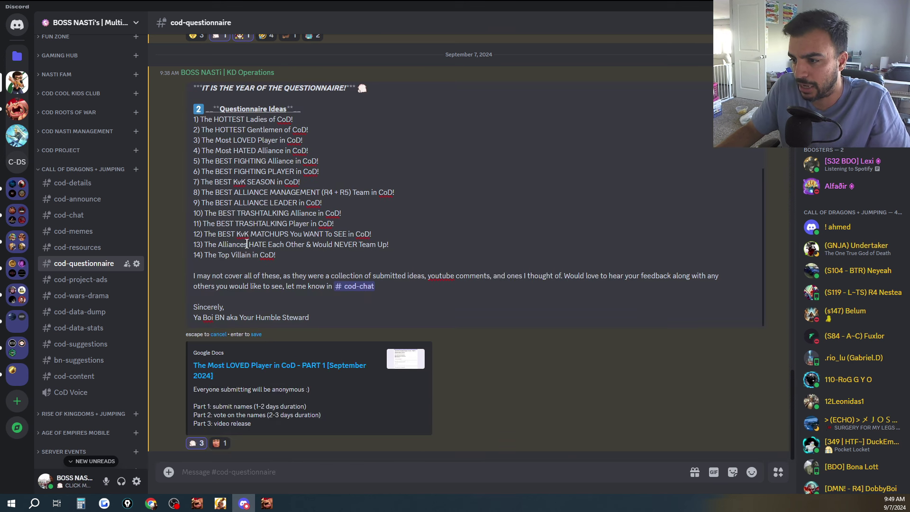
key(BackSpace)
text(That)
key(Return)
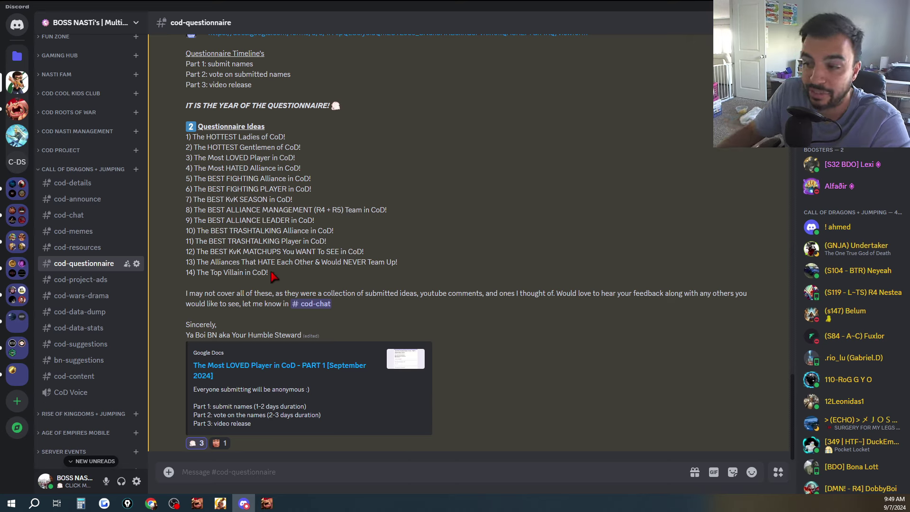
drag(269, 273, 194, 273)
click(277, 280)
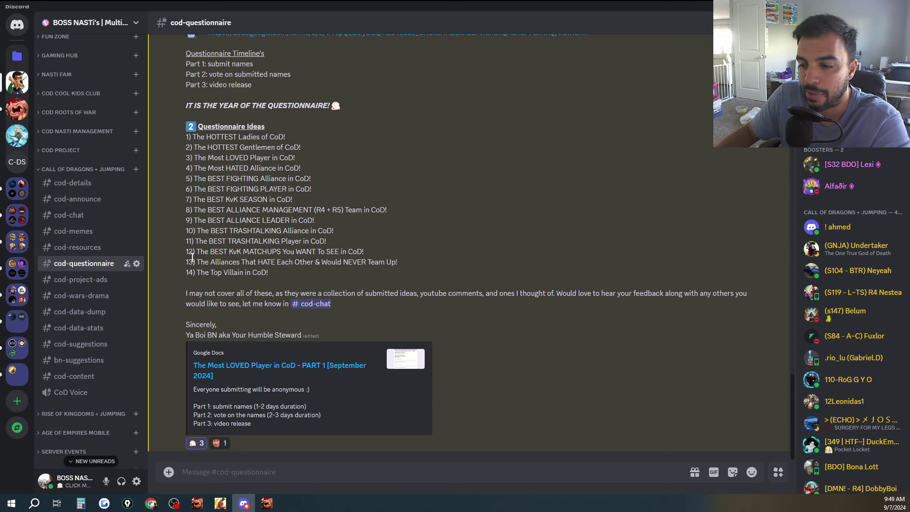
click(152, 503)
click(201, 448)
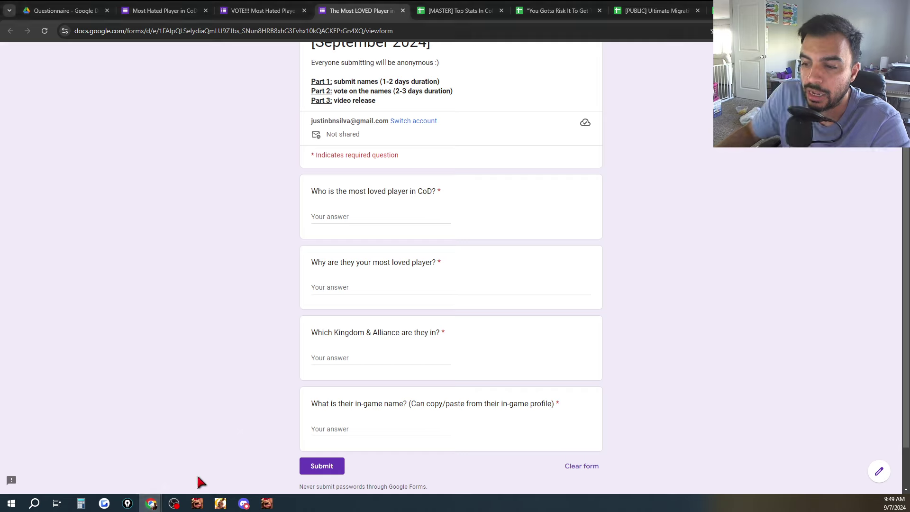
scroll(233, 248, up, 1)
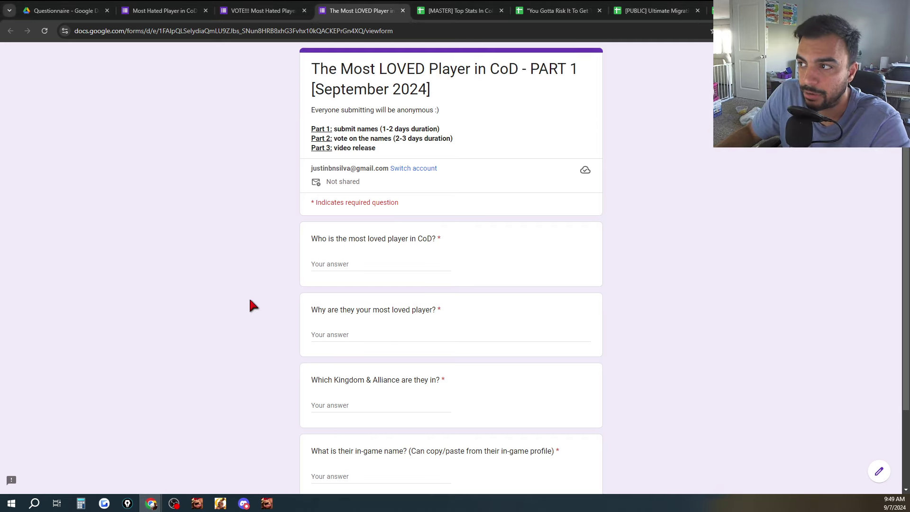